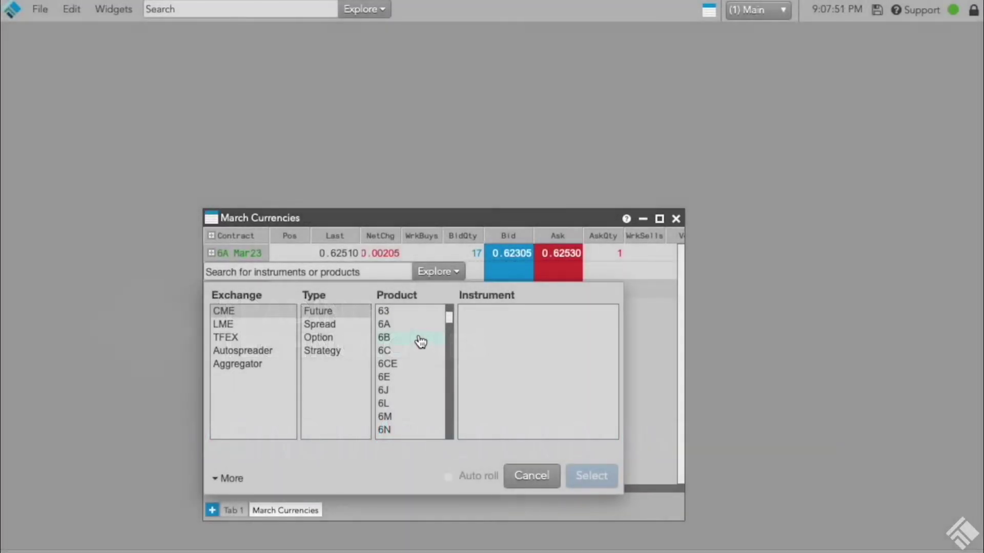
Pick the 6B Mar23 and 6S Mar23 contracts, then apply the ES Mar23–Dec23 contract filter
click(421, 341)
click(496, 377)
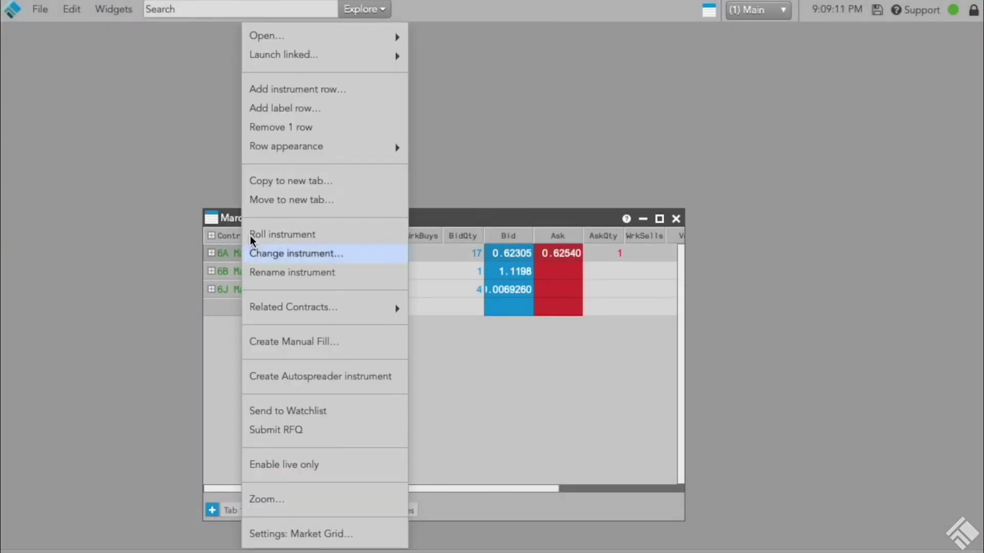
click(354, 88)
scroll(394, 404, down, 3)
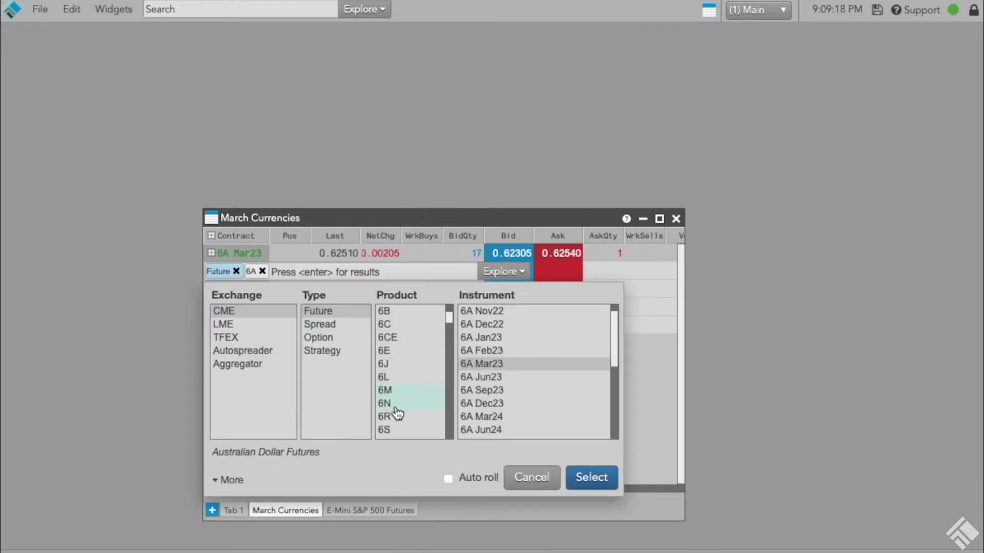
click(405, 416)
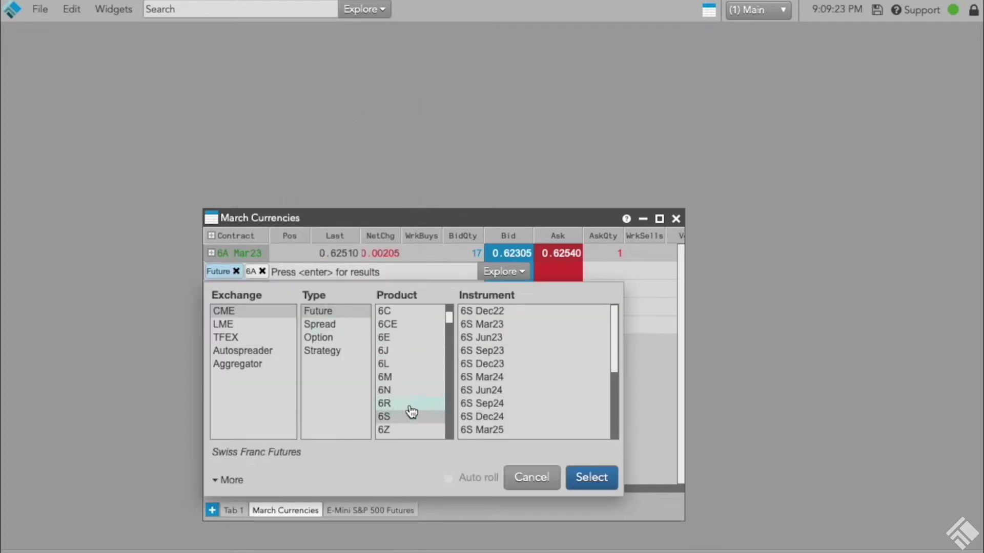
click(489, 324)
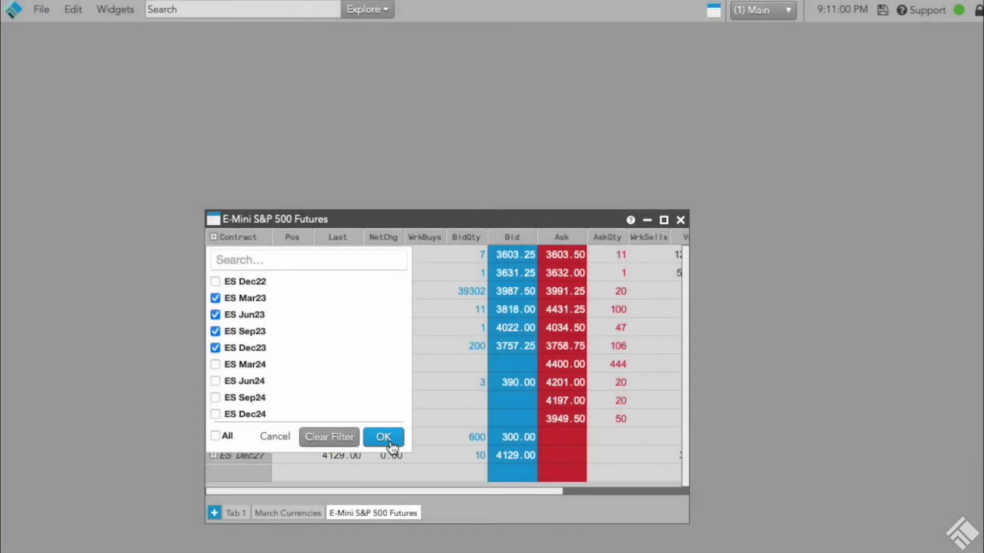
click(384, 437)
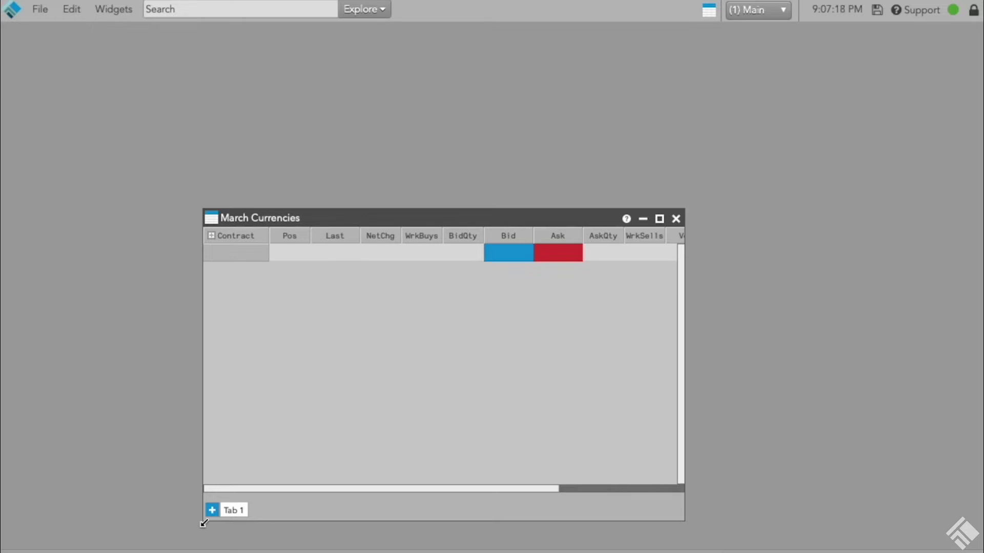
Add a new grid tab named 'March Currencies'
click(213, 510)
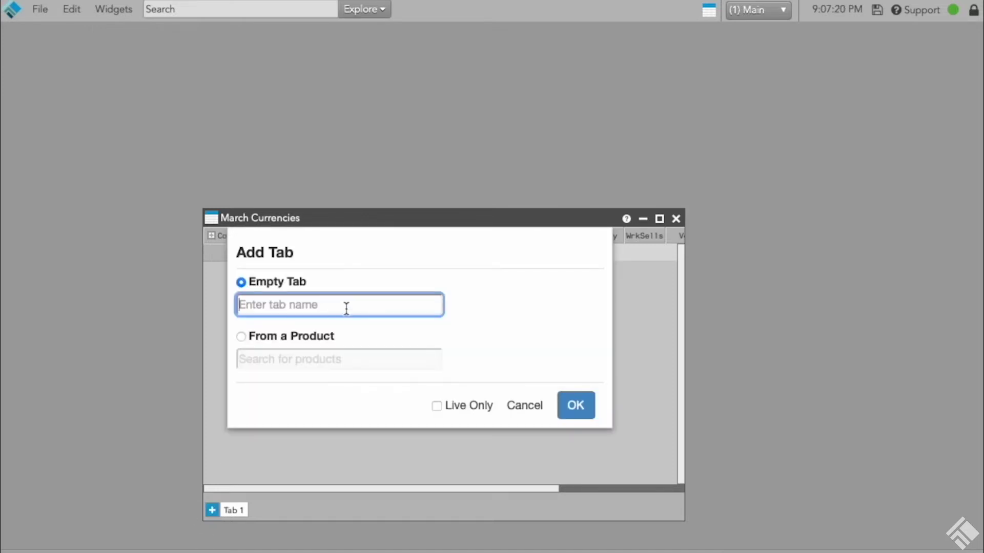
text(March Cu)
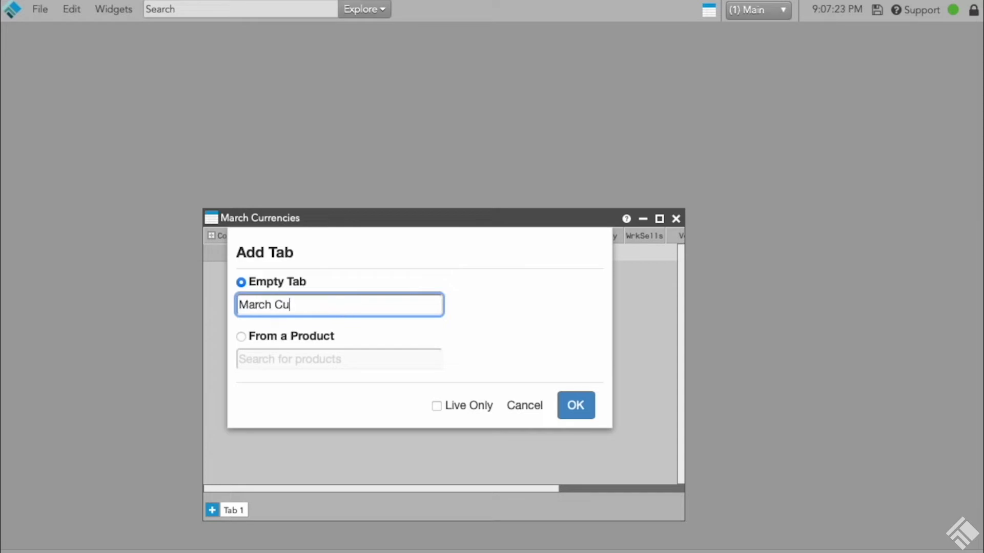
text(rrencies)
click(582, 400)
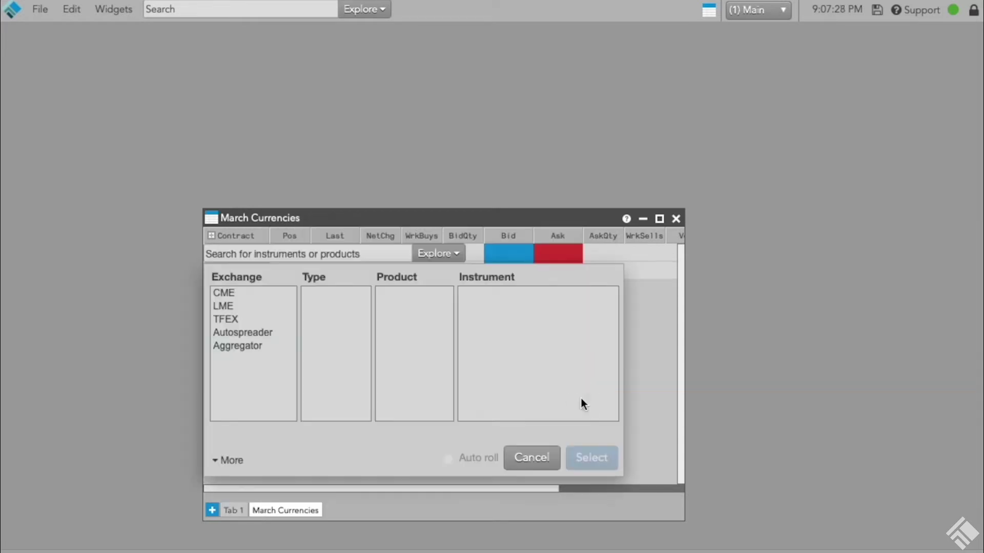
Add the CME 6A Mar23 Australian Dollar futures contract to the tab with auto roll on
click(252, 300)
click(312, 295)
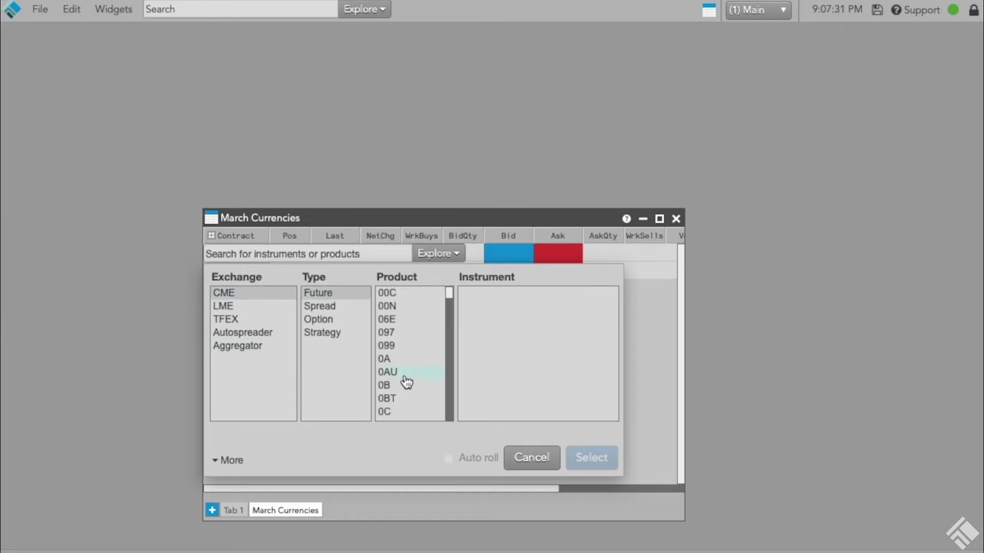
scroll(407, 382, down, 15)
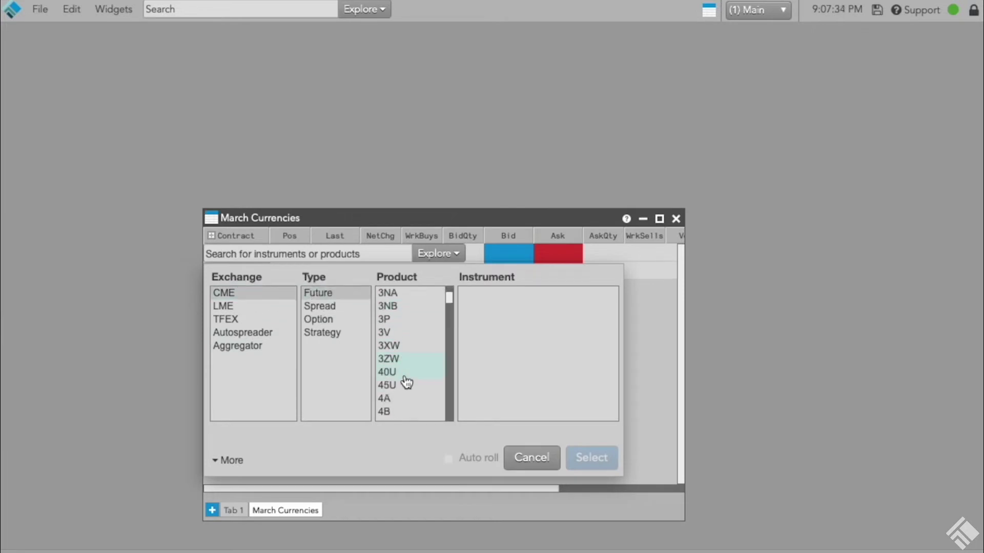
scroll(407, 382, down, 5)
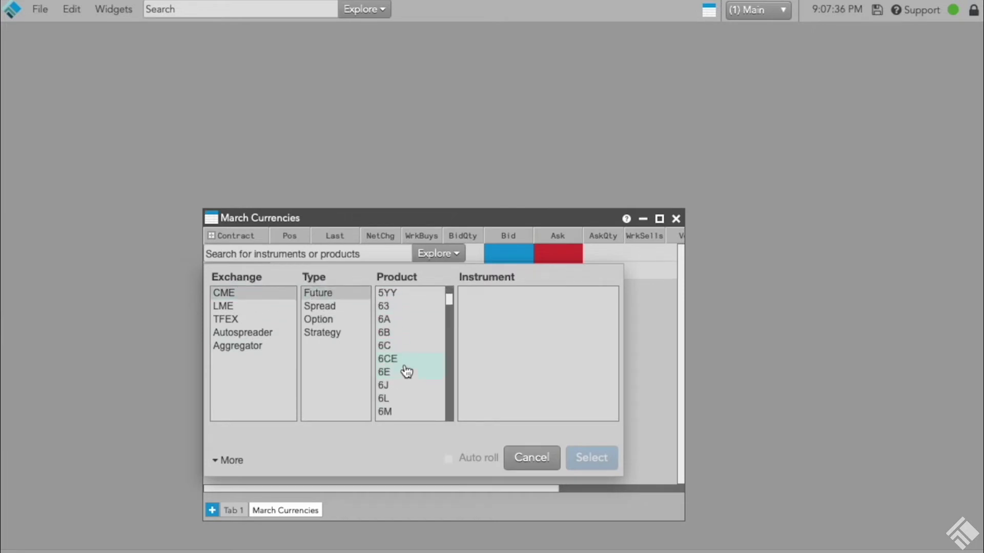
click(404, 325)
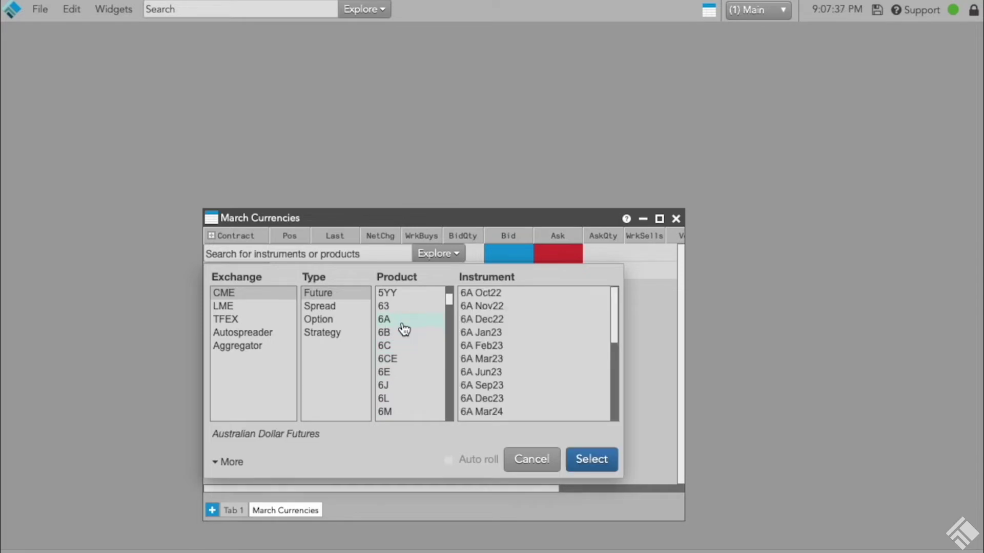
click(493, 361)
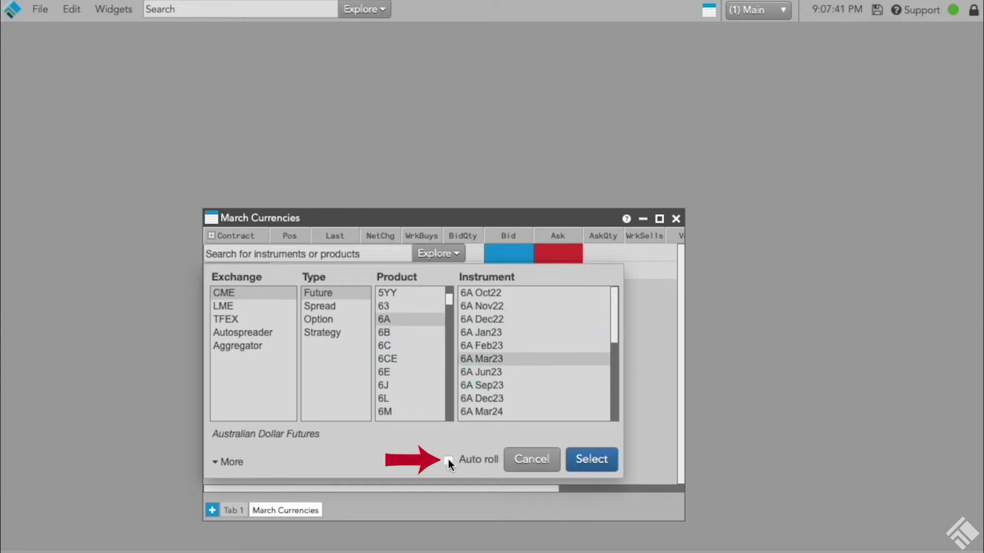
click(448, 459)
click(592, 461)
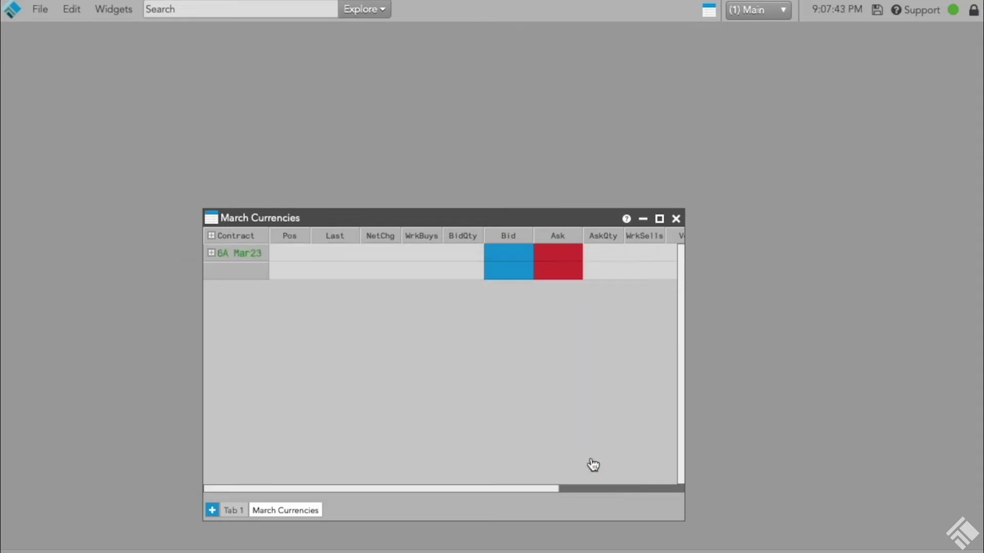
Add the CME 6B Mar23 British Pound futures contract with auto roll
click(243, 271)
click(240, 312)
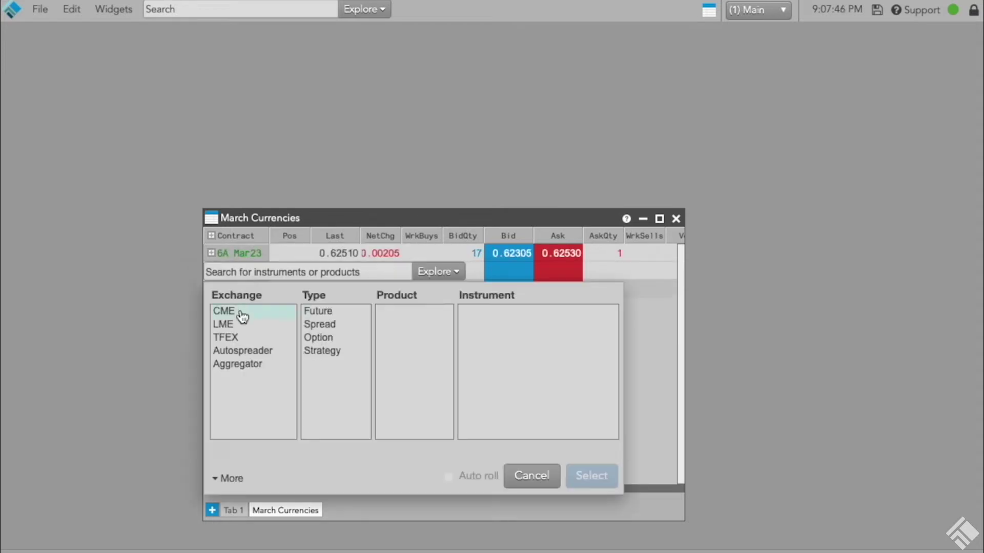
click(333, 312)
scroll(427, 368, down, 5)
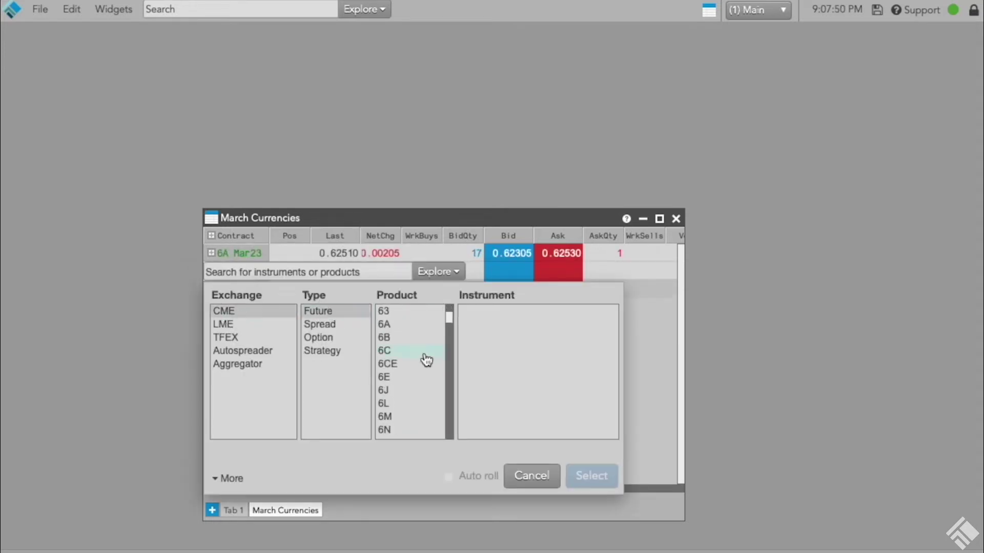
click(417, 337)
click(496, 379)
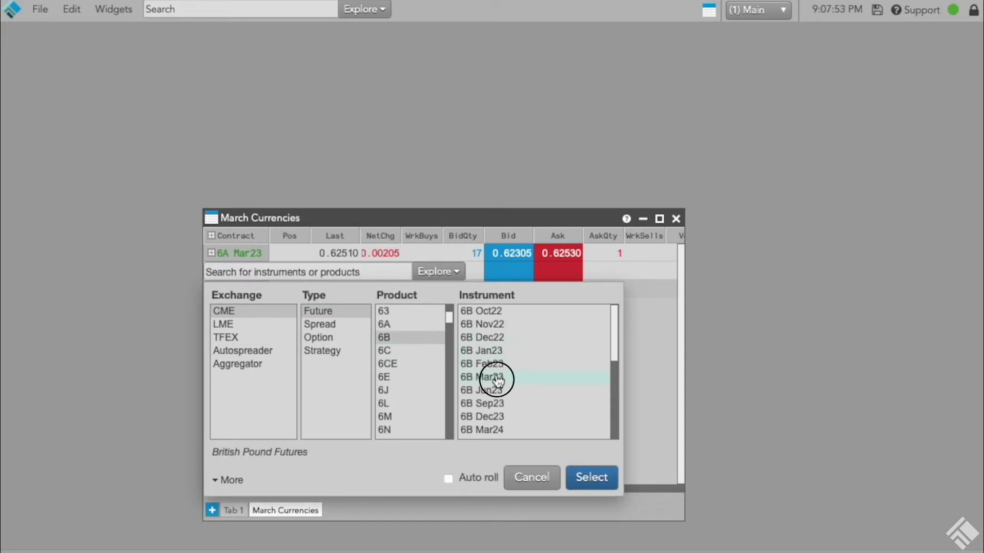
click(449, 478)
click(581, 477)
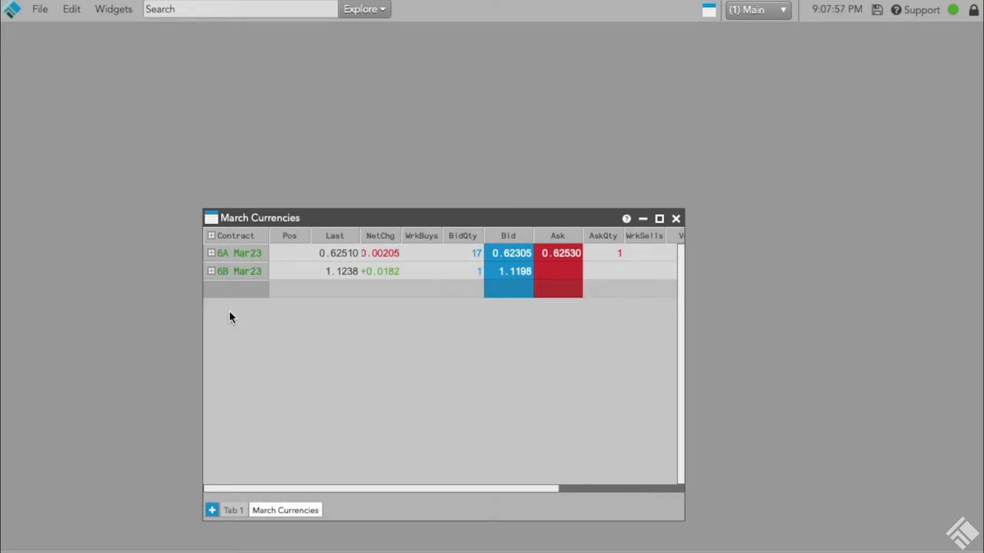
Add the CME 6J Mar23 Japanese Yen futures contract with auto roll
click(228, 291)
click(231, 329)
click(331, 331)
scroll(407, 390, down, 15)
scroll(409, 390, down, 3)
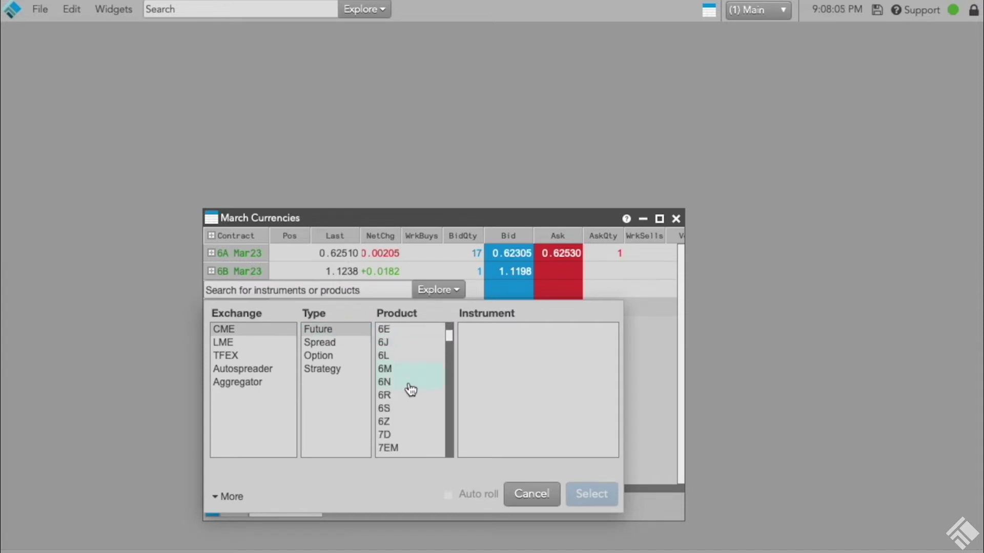
click(404, 342)
click(480, 396)
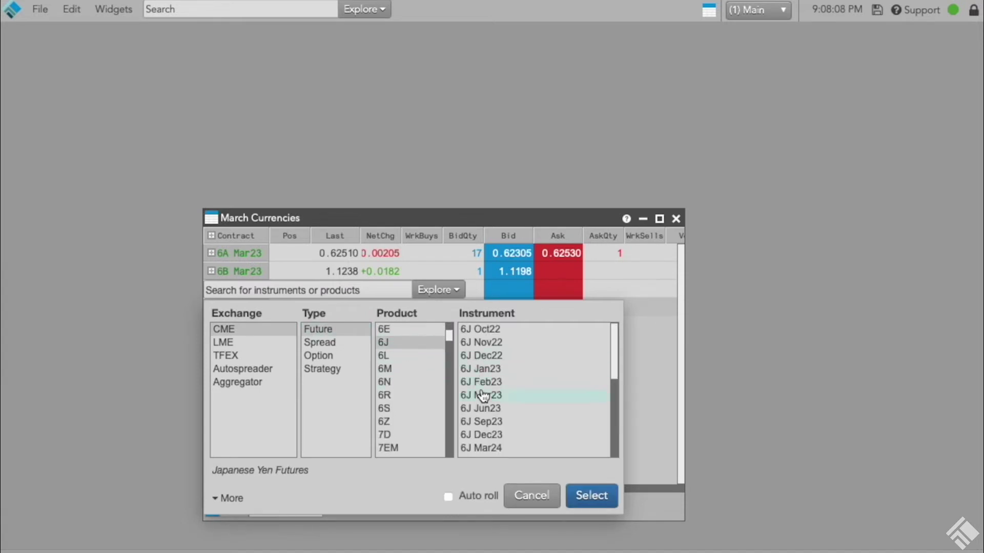
click(455, 493)
click(581, 500)
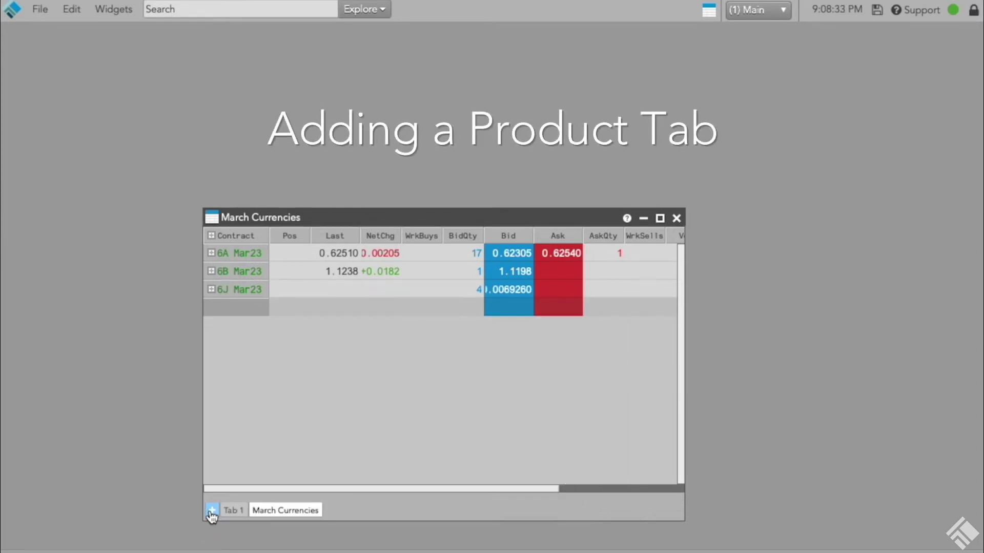
Create a product tab for E-Mini S&P 500 Futures, found by searching 'es'
click(212, 511)
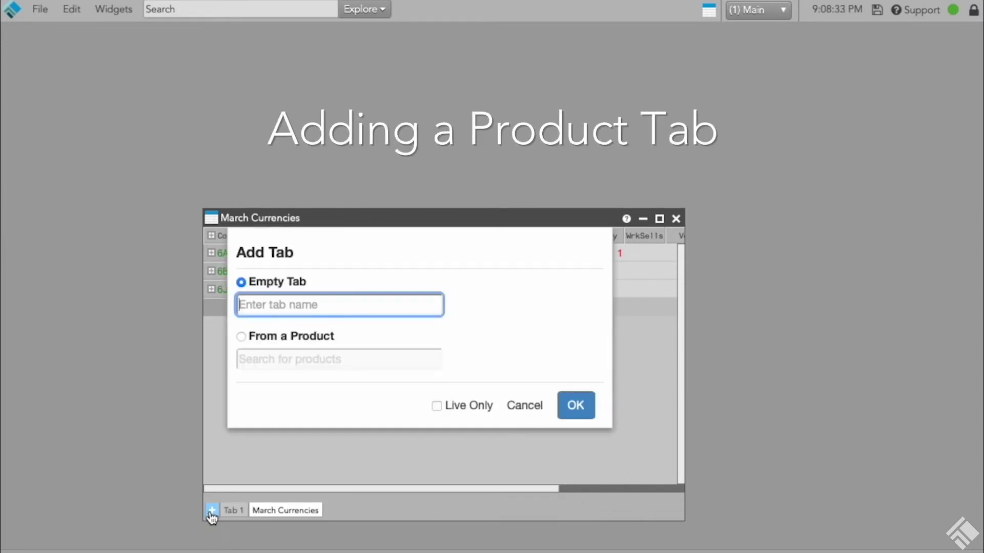
click(241, 337)
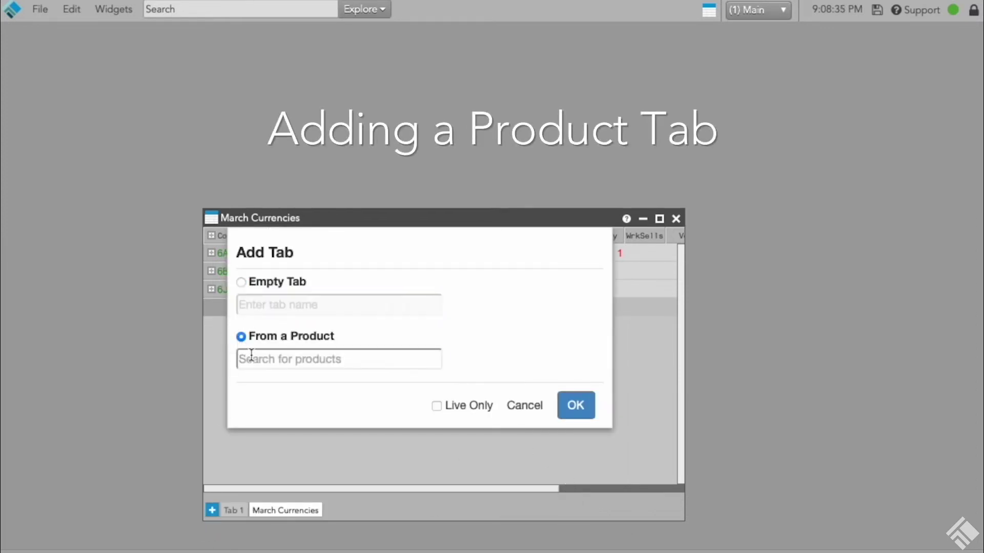
text(es)
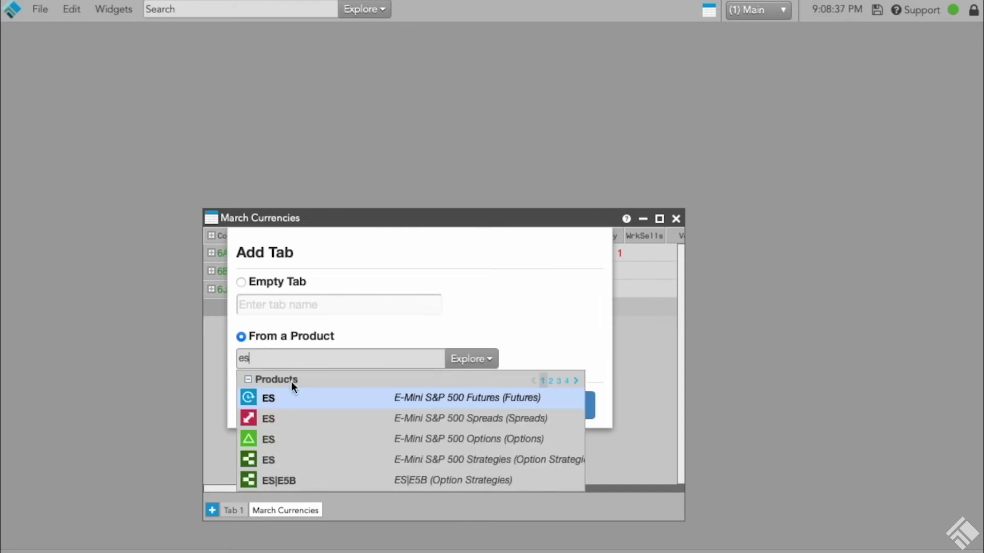
click(315, 398)
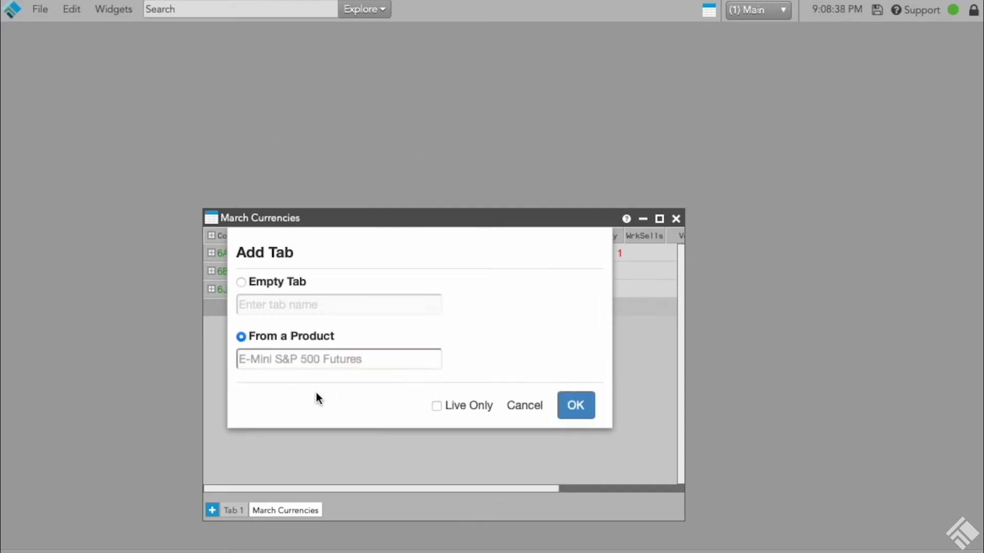
click(573, 412)
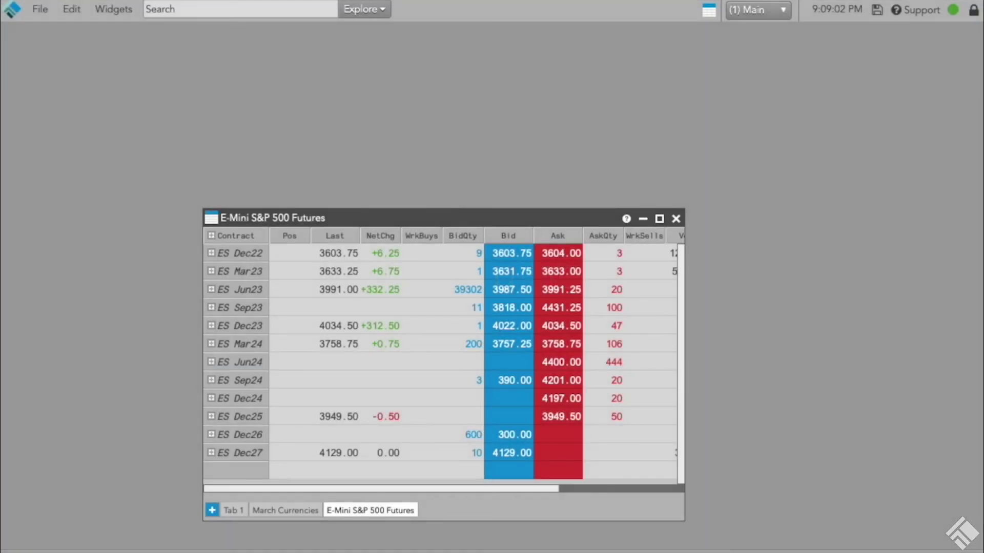
click(283, 511)
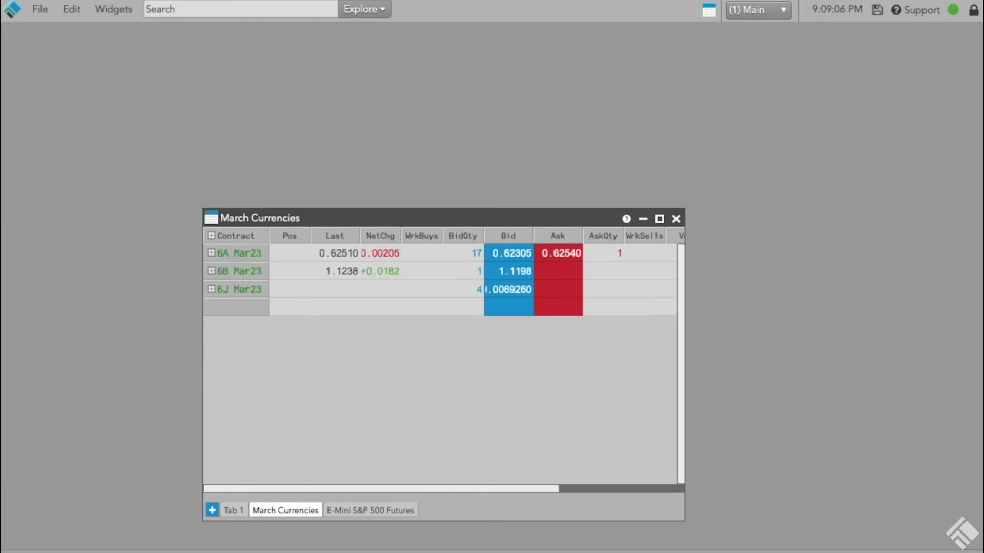
Insert a 6S Mar23 Swiss Franc futures row via Add instrument row
right_click(242, 253)
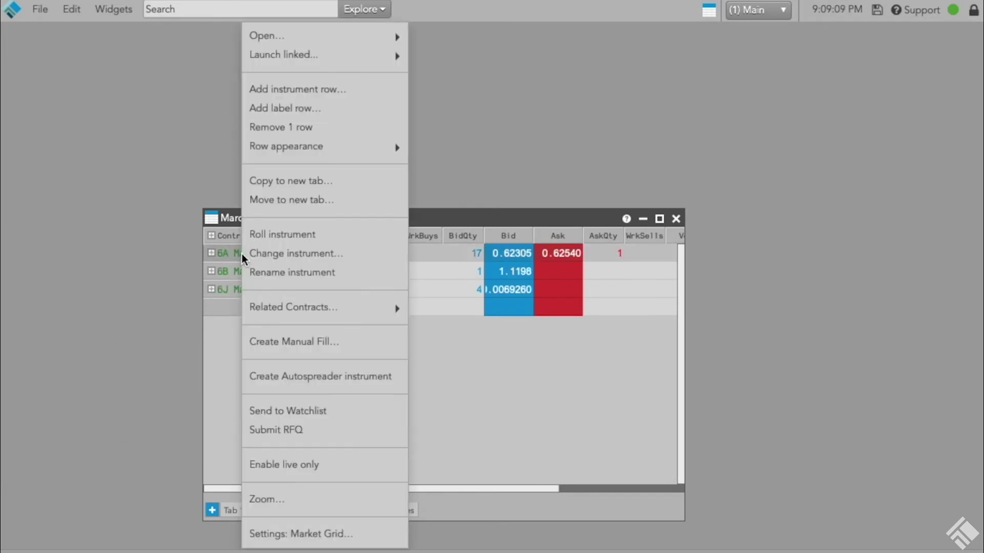
click(355, 89)
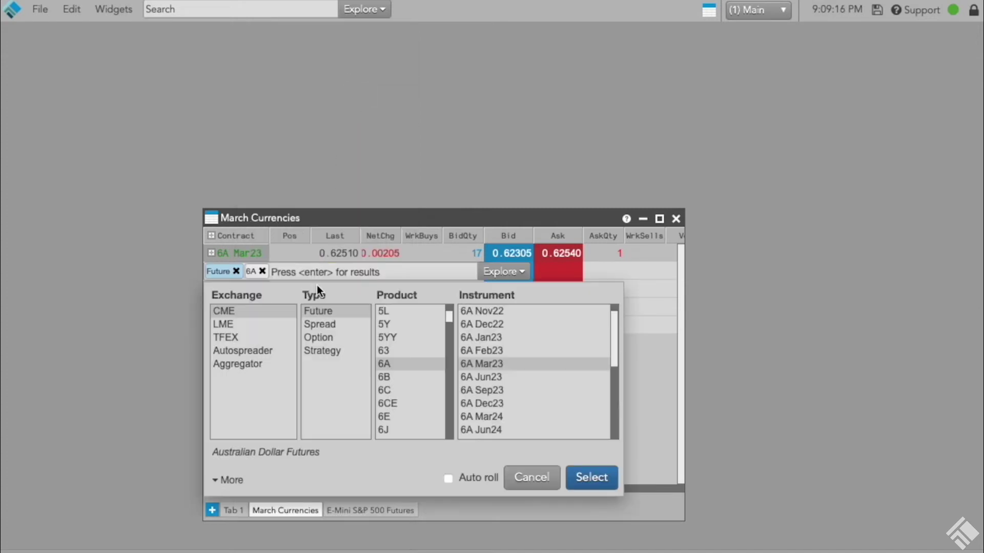
scroll(405, 399, down, 2)
click(410, 416)
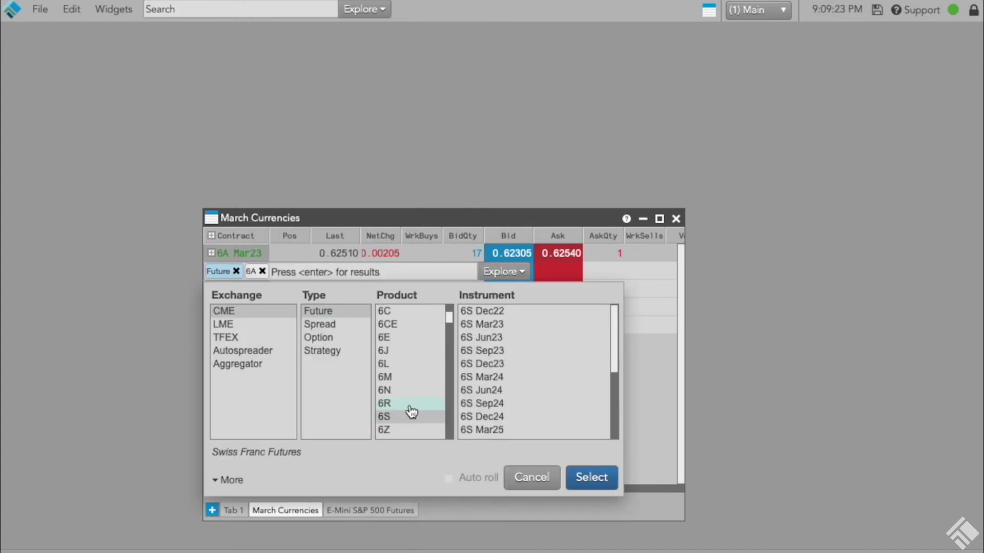
click(489, 324)
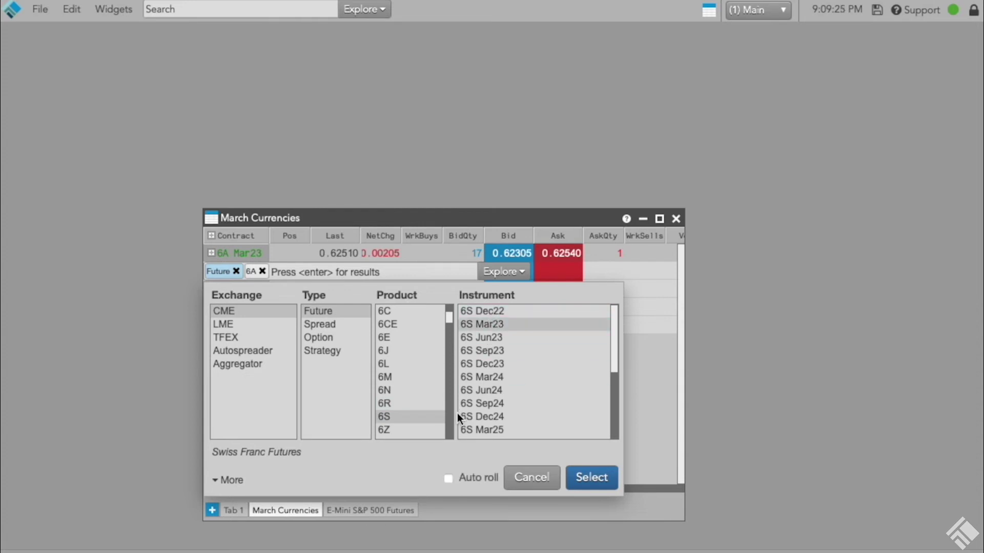
click(588, 484)
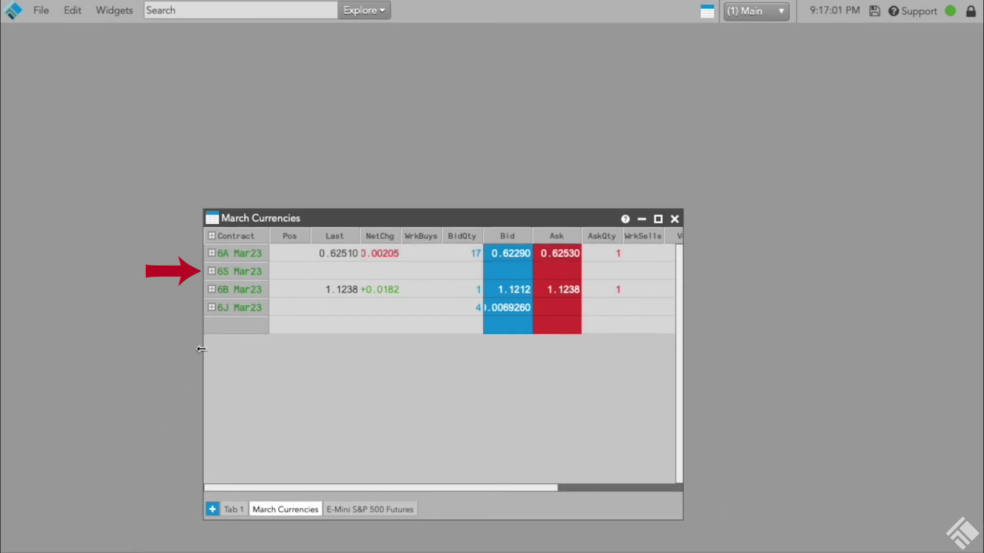
click(229, 325)
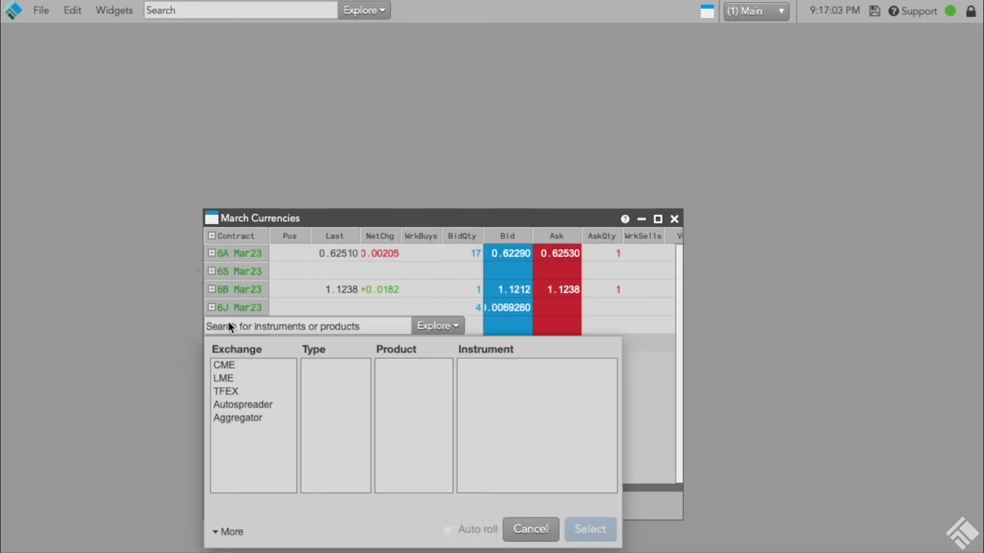
Add the CME 6M Mar23 Mexican Peso futures contract with auto roll
click(240, 365)
click(318, 366)
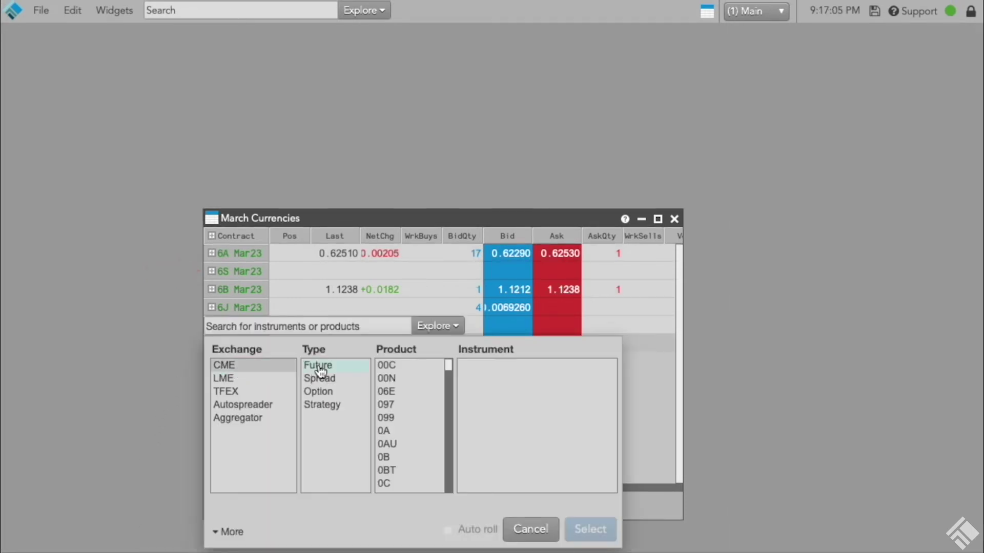
scroll(396, 444, down, 15)
click(395, 434)
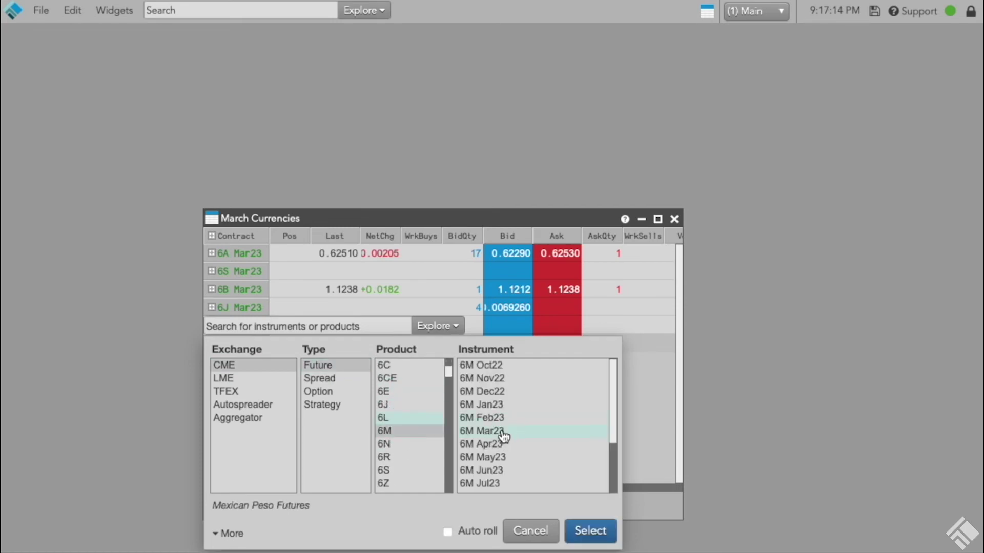
click(500, 433)
click(448, 529)
click(589, 532)
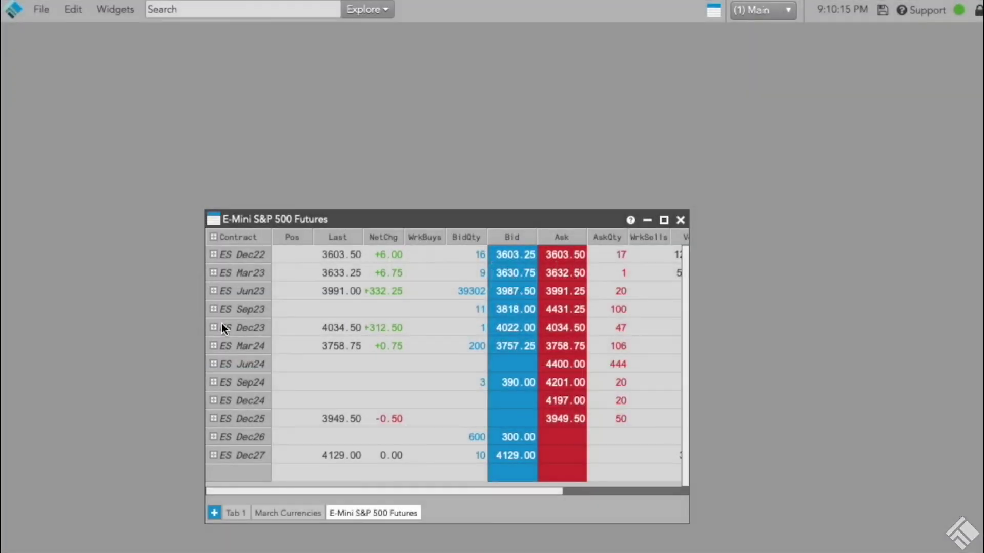
click(248, 326)
shift+click(249, 337)
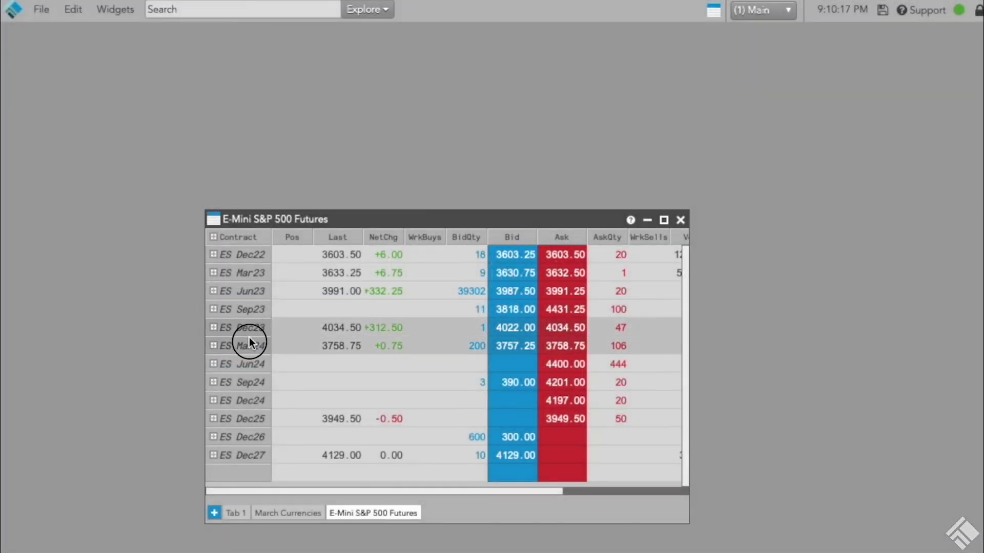
right_click(249, 338)
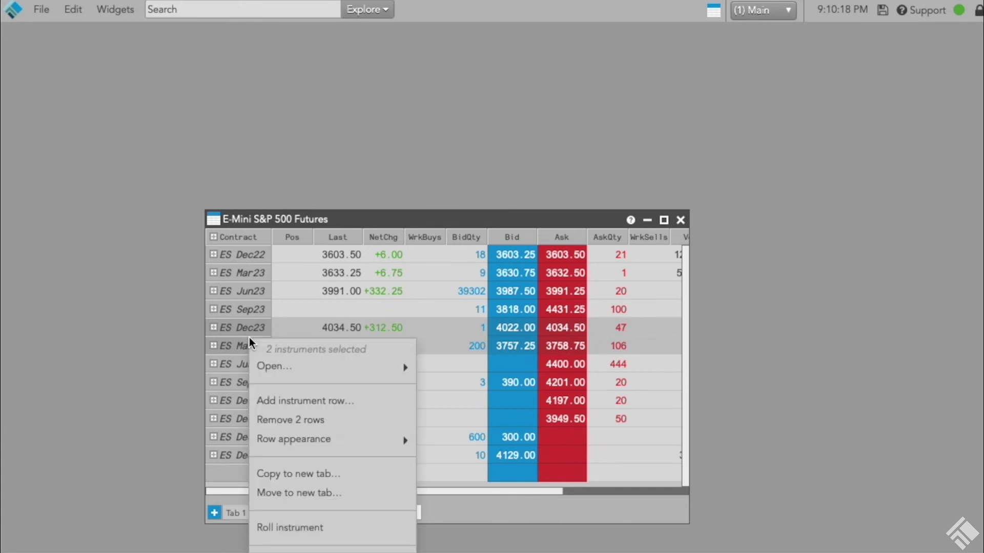
click(288, 419)
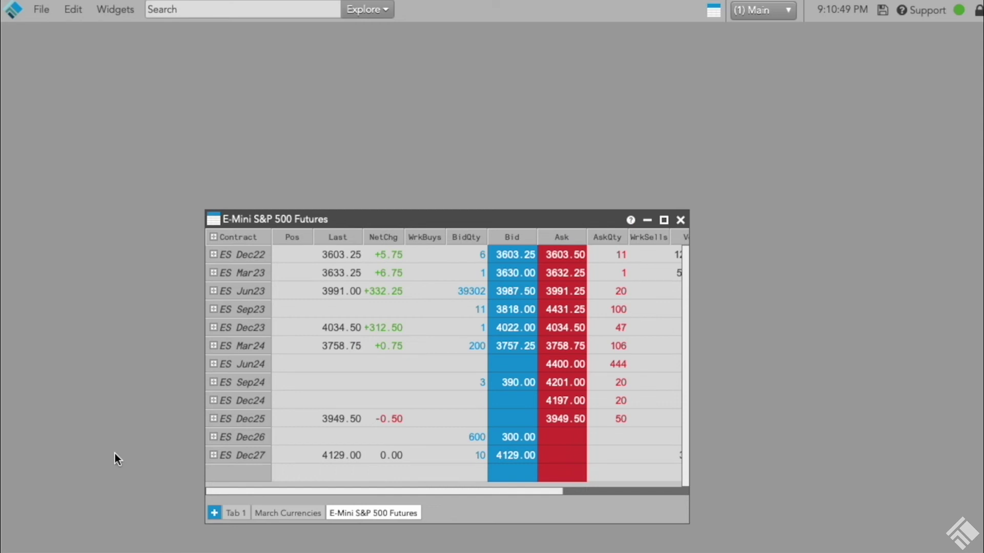
Filter the Contract column to ES Mar23, Jun23, Sep23 and Dec23
click(265, 238)
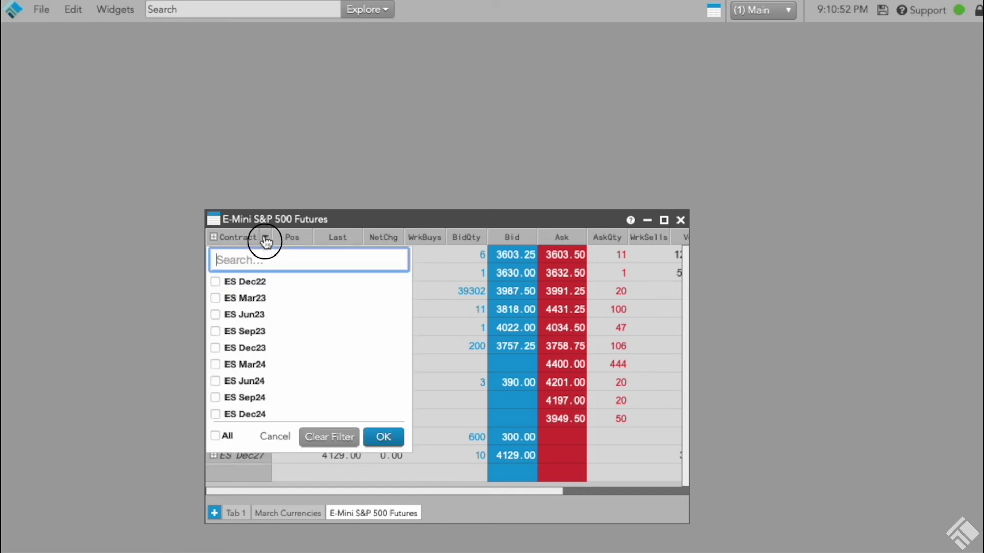
click(247, 297)
click(248, 316)
click(248, 330)
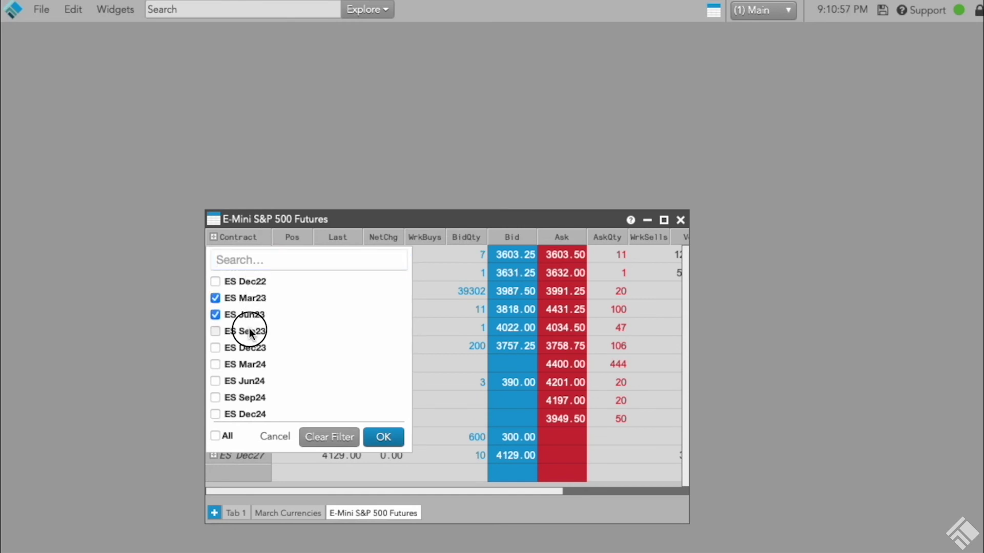
click(249, 346)
click(387, 442)
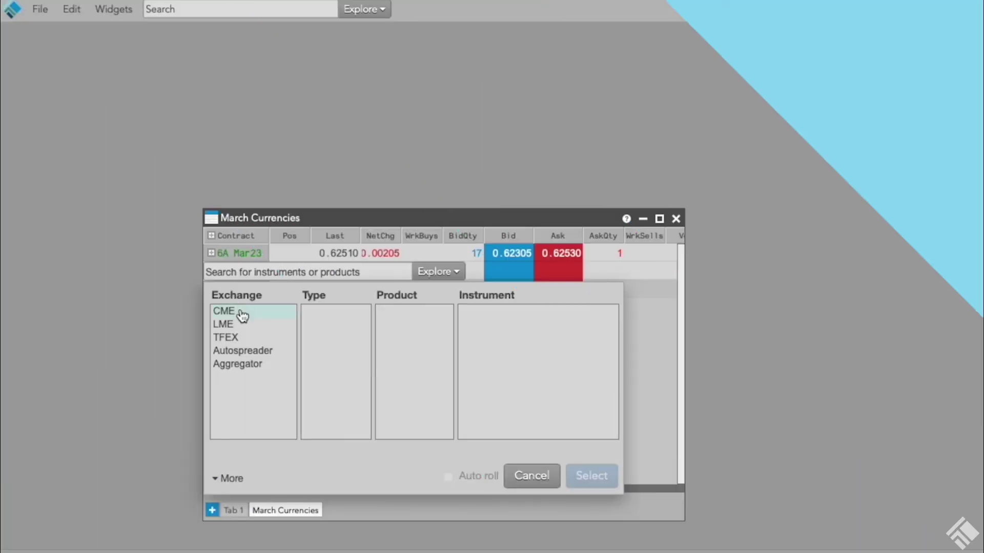
Browse CME futures and select the 6B British Pound product to list its contracts
click(238, 313)
click(325, 314)
scroll(423, 364, down, 15)
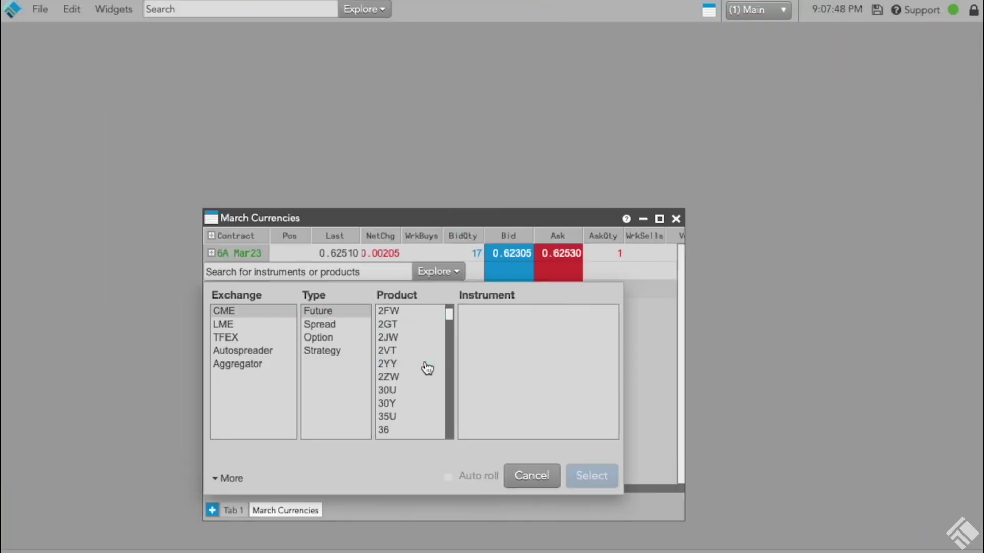
click(419, 337)
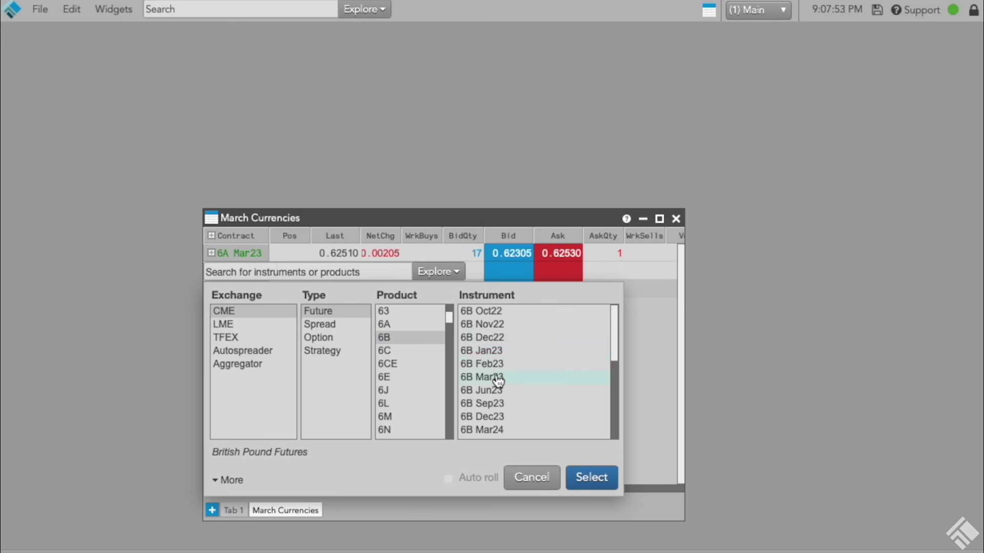